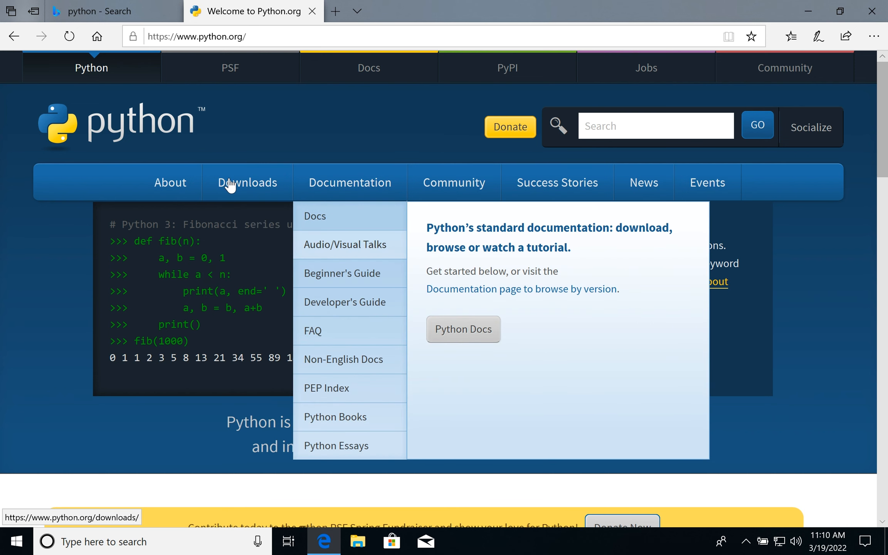
# Open the Python downloads page, look over the available releases, and go to the list of Python releases for Windows
pyautogui.moveTo(230, 184)
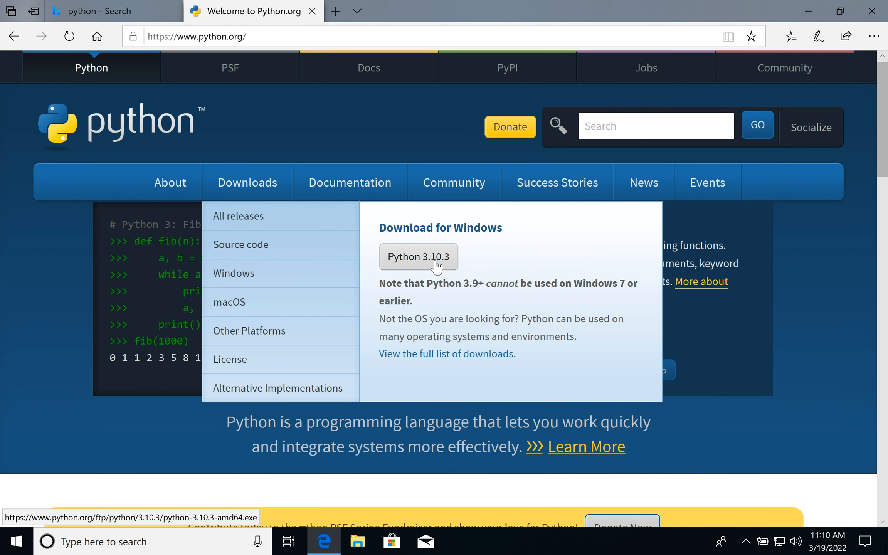
pyautogui.click(254, 181)
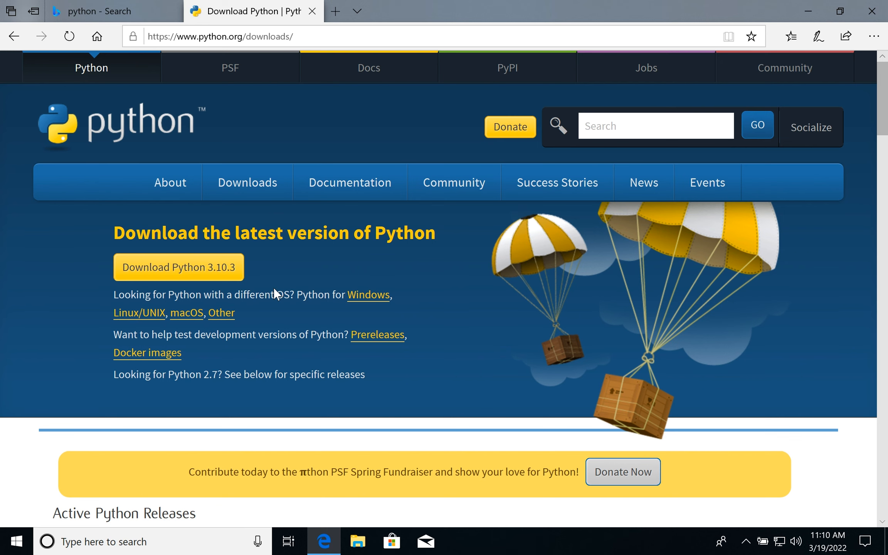
pyautogui.scroll(-4, 274, 287)
pyautogui.scroll(-4, 277, 373)
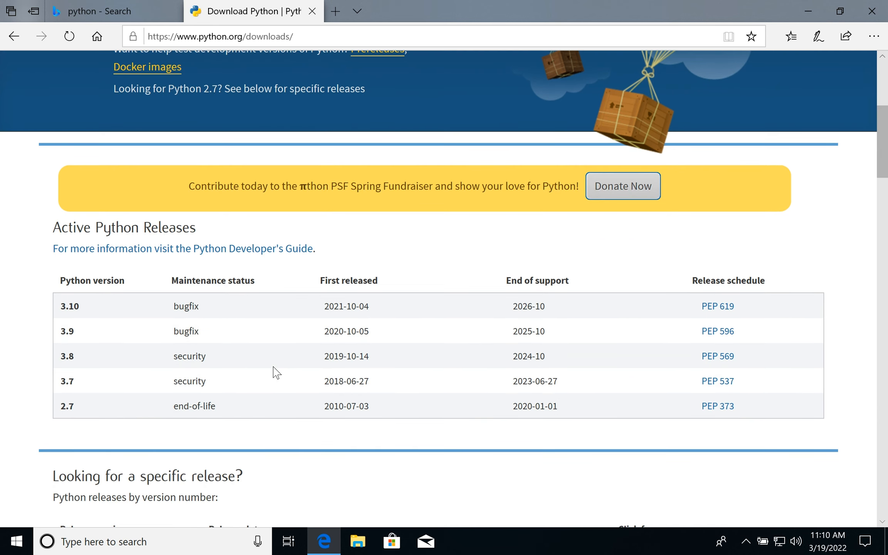
pyautogui.scroll(-13, 262, 384)
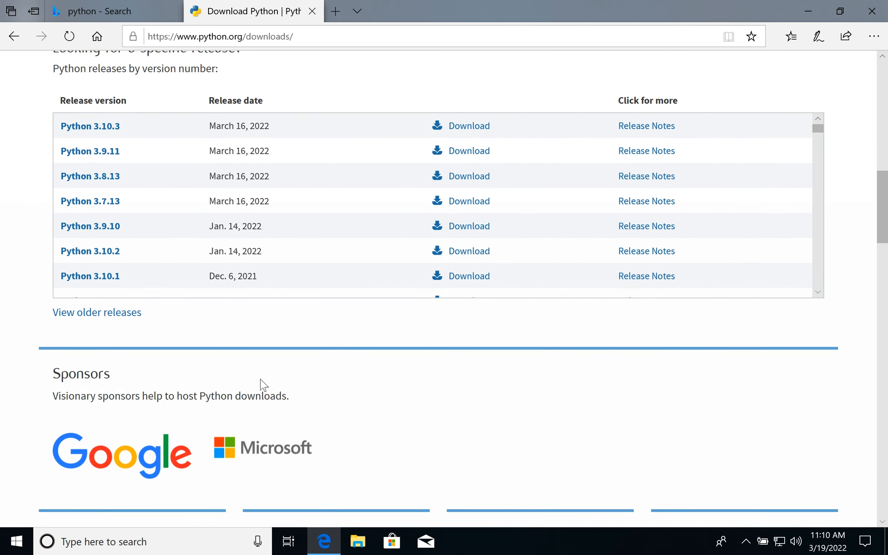
pyautogui.scroll(15, 262, 384)
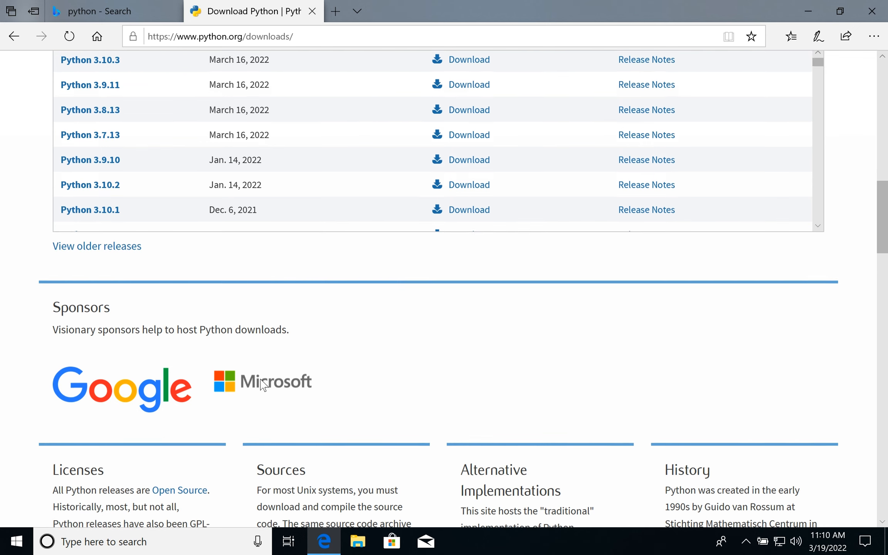
pyautogui.scroll(4, 259, 378)
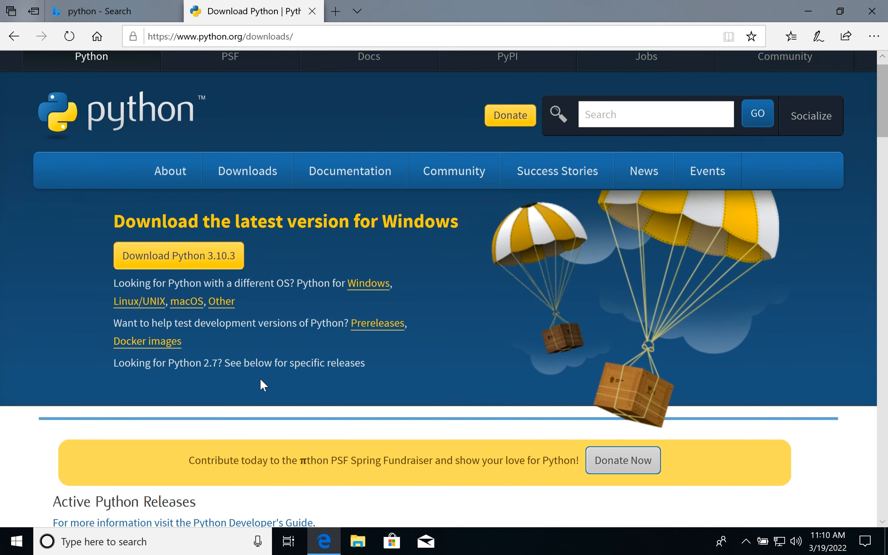
pyautogui.click(369, 295)
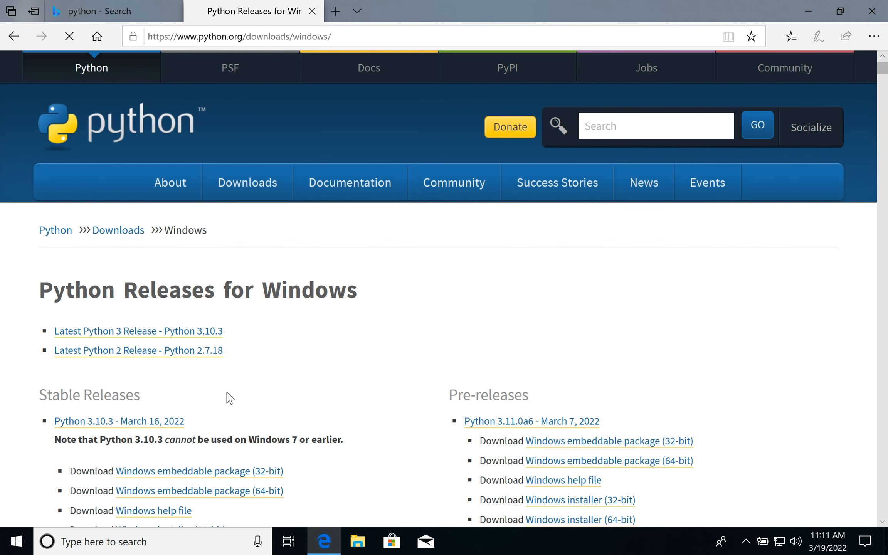
pyautogui.scroll(-5, 230, 398)
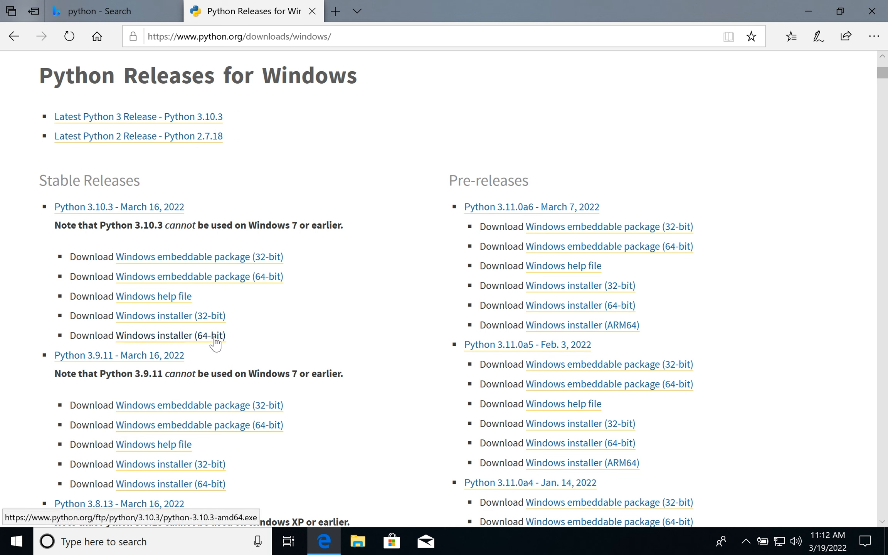
# Check the PC's system type in the Windows system information, and close the settings window
pyautogui.rightClick(17, 545)
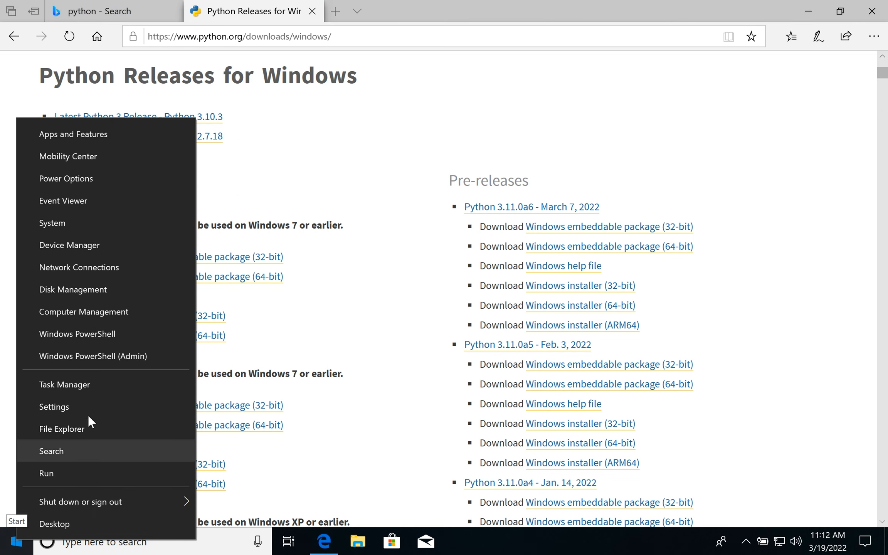
pyautogui.click(60, 223)
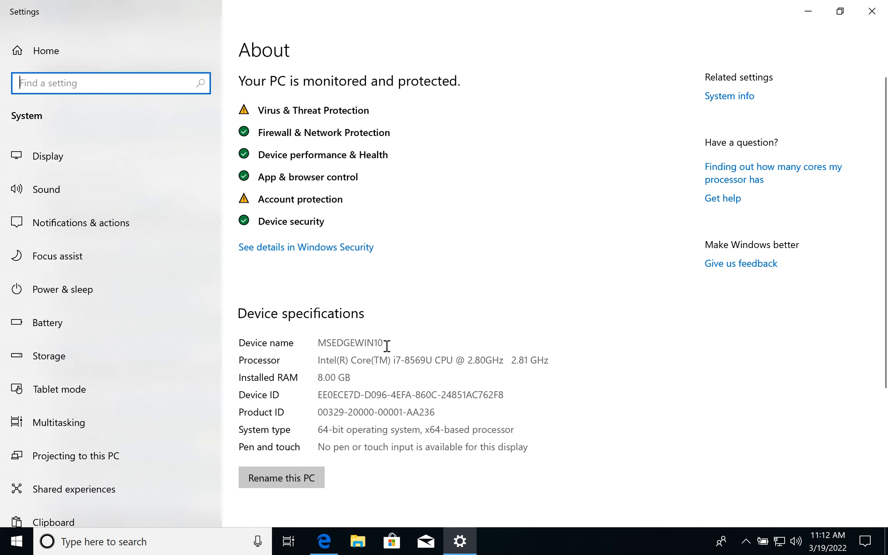
pyautogui.click(871, 17)
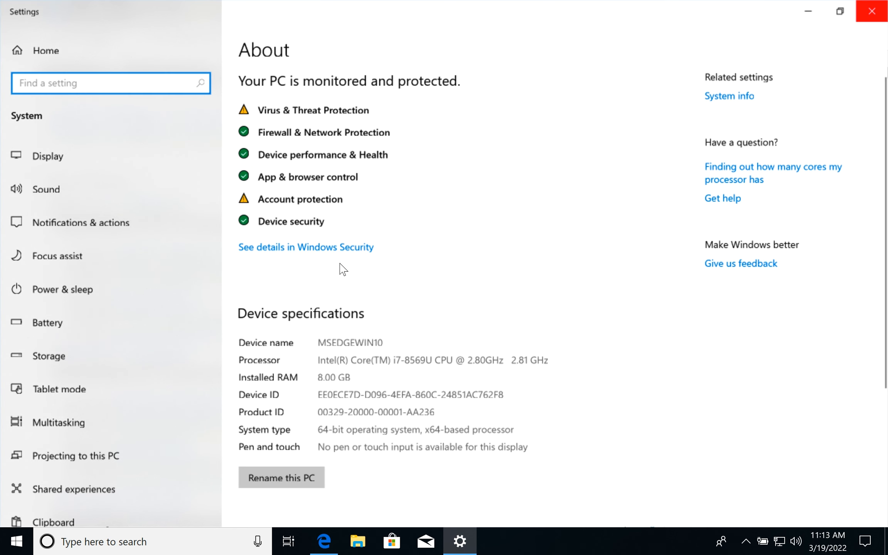
# Download the 64-bit Windows installer for Python 3.10.3, run it, and bring its setup window to the front
pyautogui.click(155, 336)
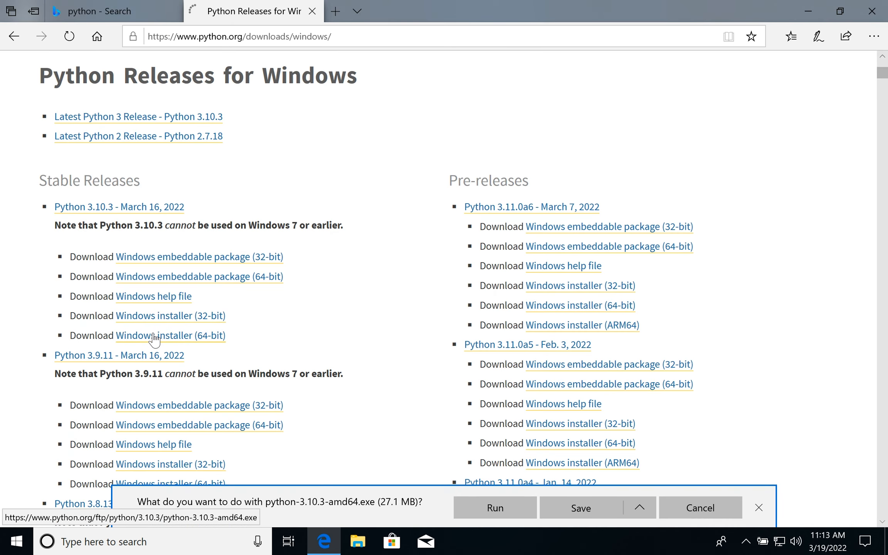
pyautogui.click(505, 511)
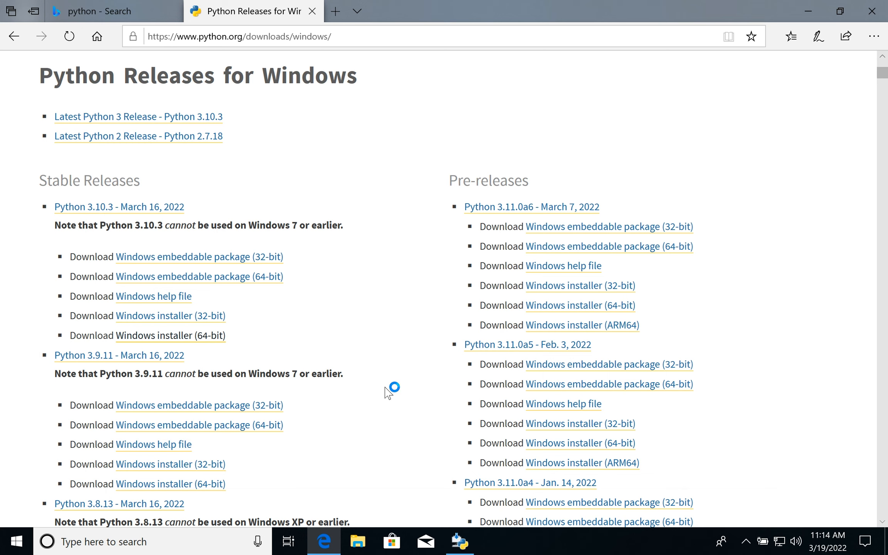
pyautogui.click(458, 543)
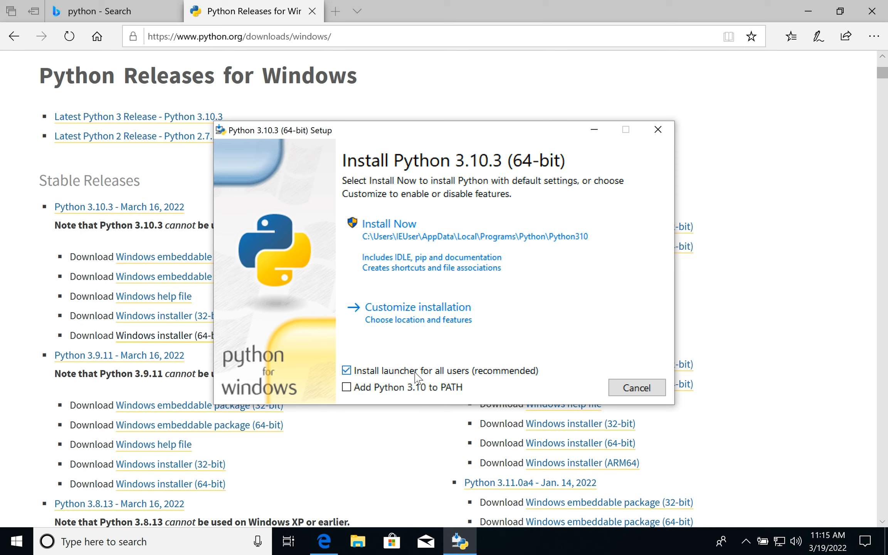
# Enable adding Python 3.10 to PATH and install Python with the default settings, allowing the installer to make changes to the device
pyautogui.click(347, 388)
pyautogui.click(437, 236)
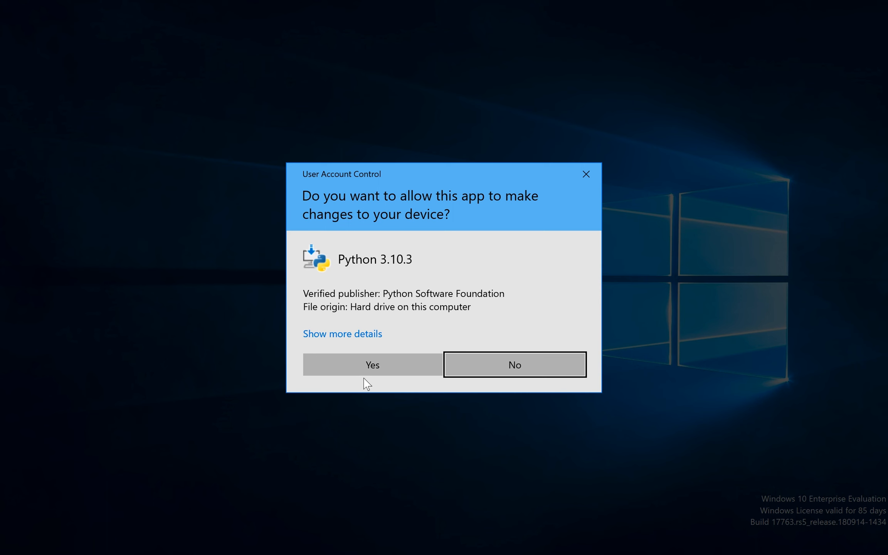
pyautogui.click(375, 361)
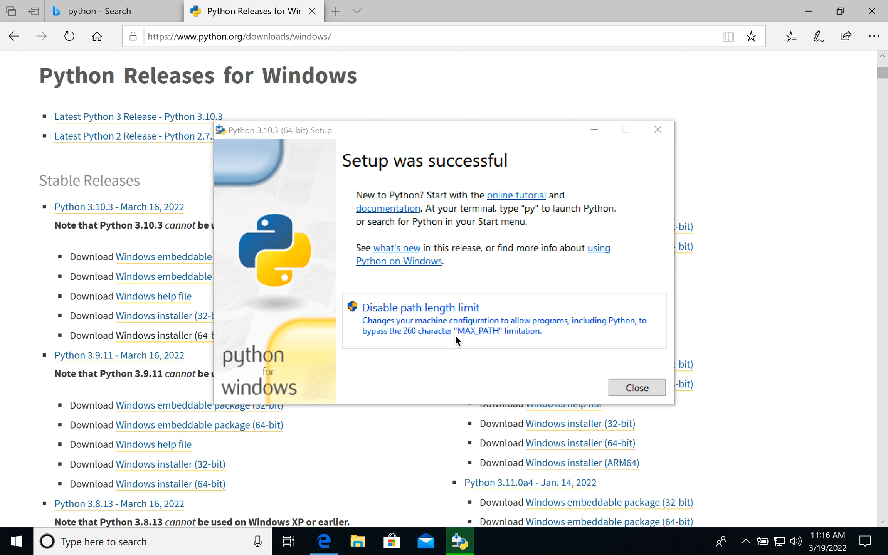
# Disable the path length limit, approve the system change, and close the Python setup
pyautogui.click(523, 307)
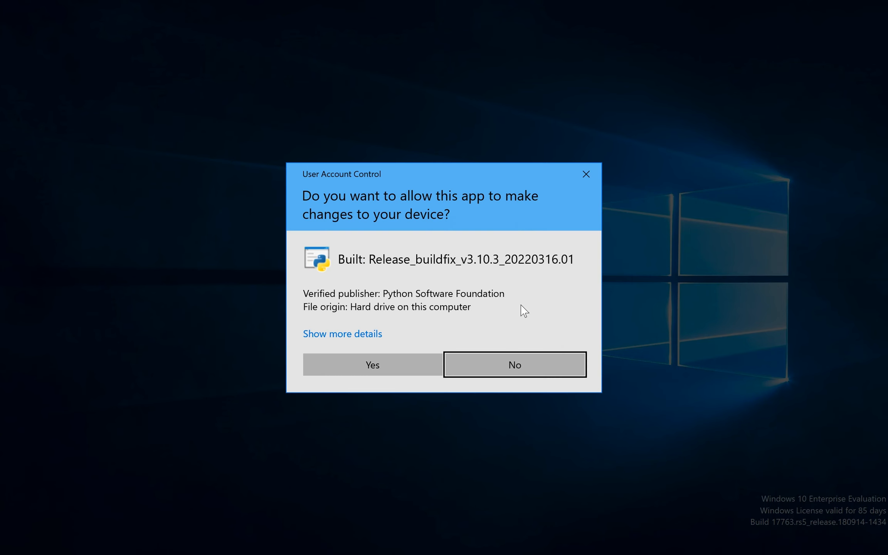
pyautogui.click(376, 360)
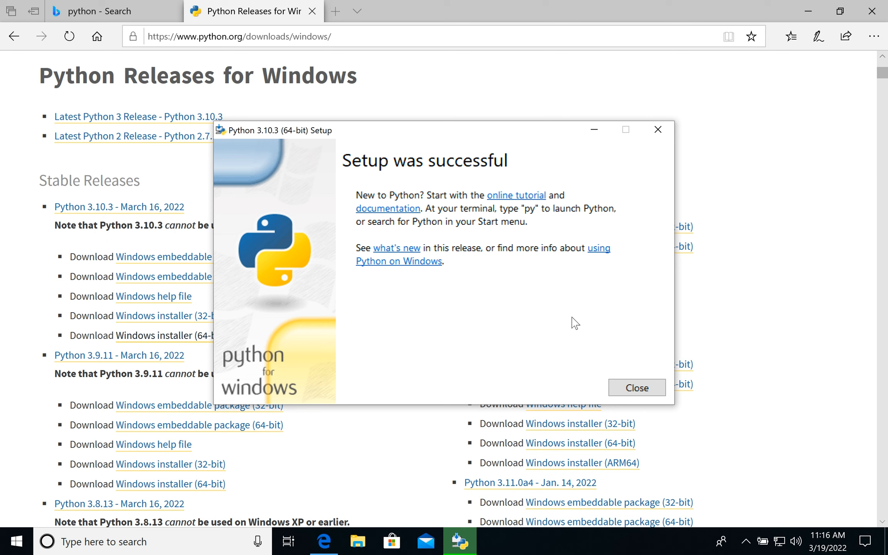
pyautogui.click(635, 388)
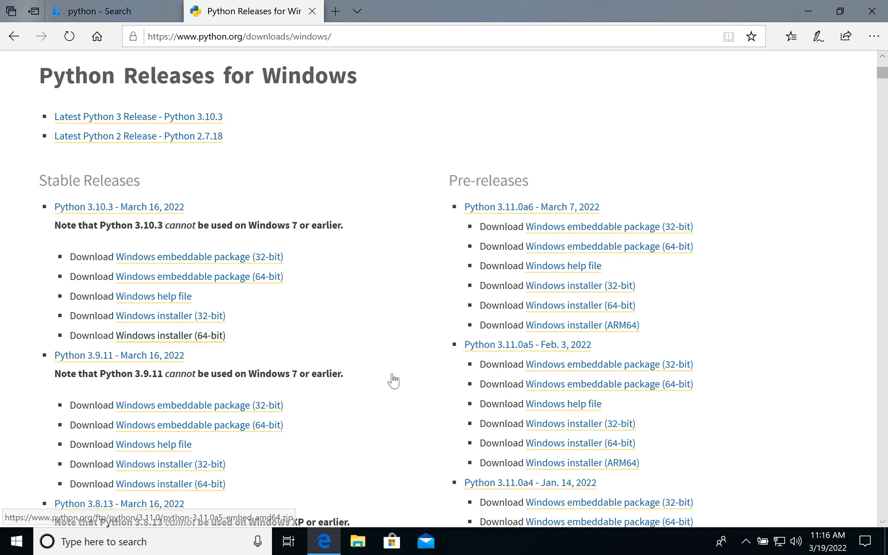
# Search Windows for cmd and open the Command Prompt
pyautogui.click(20, 543)
pyautogui.click(17, 542)
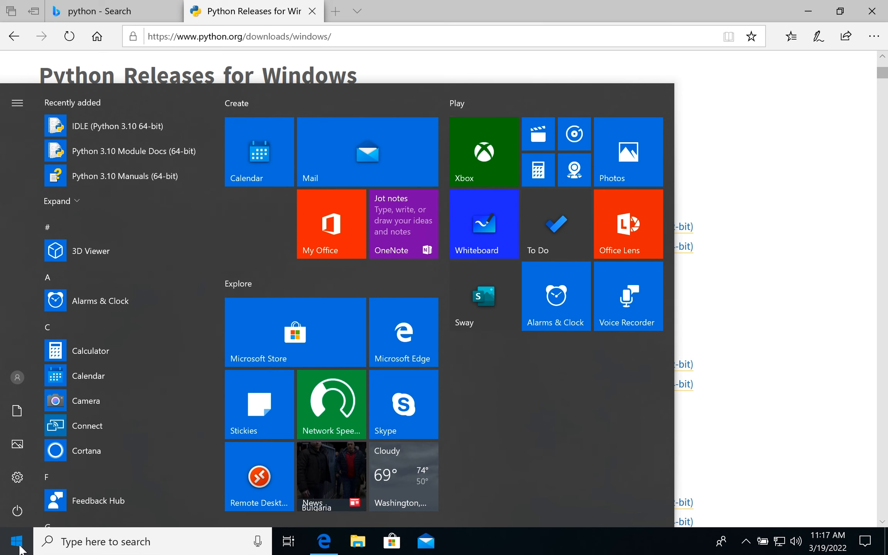
pyautogui.write('cmd')
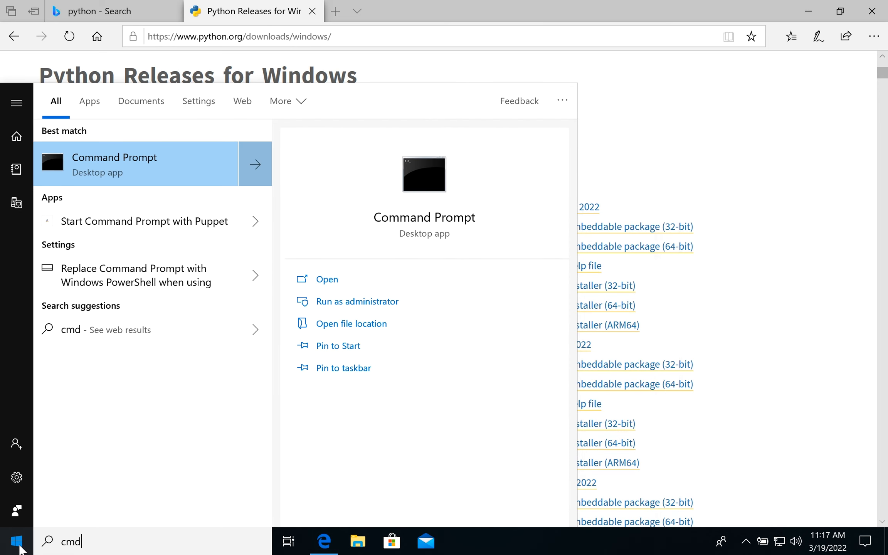
pyautogui.click(96, 174)
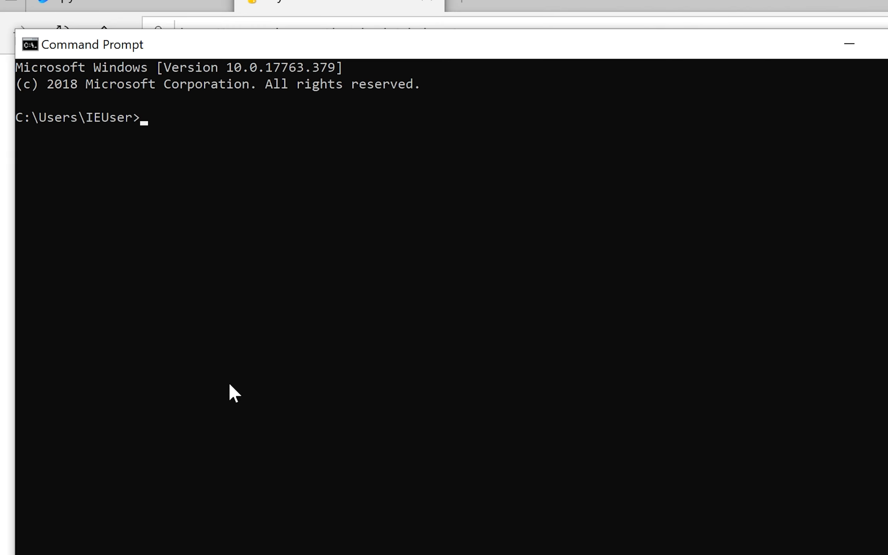
# Check the installed Python version by running python --version
pyautogui.write('ver')
pyautogui.write('s')
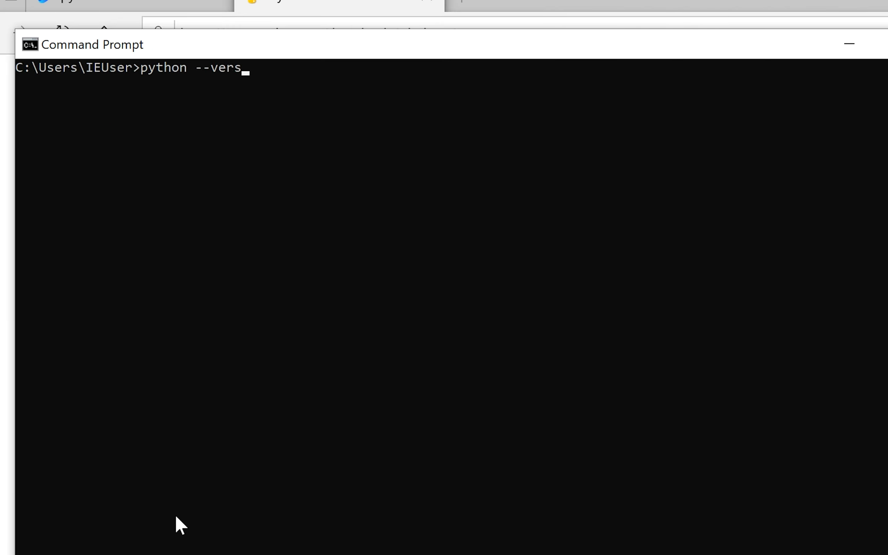
pyautogui.write('ion')
pyautogui.press('Return')
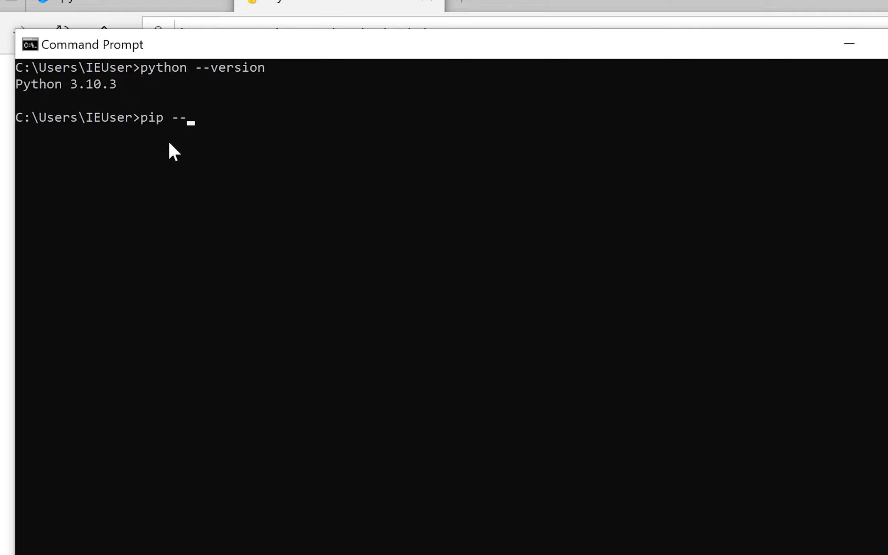
# Check the installed pip version by running pip --version
pyautogui.write('ersion')
pyautogui.press('Return')
pyautogui.press('Return')
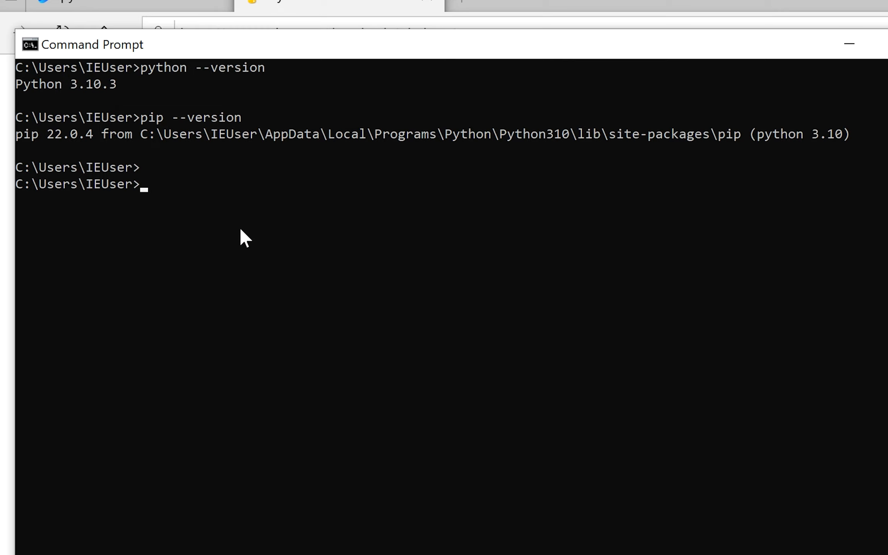
# Enter the python command at the prompt to launch the Python interpreter
pyautogui.write('python')
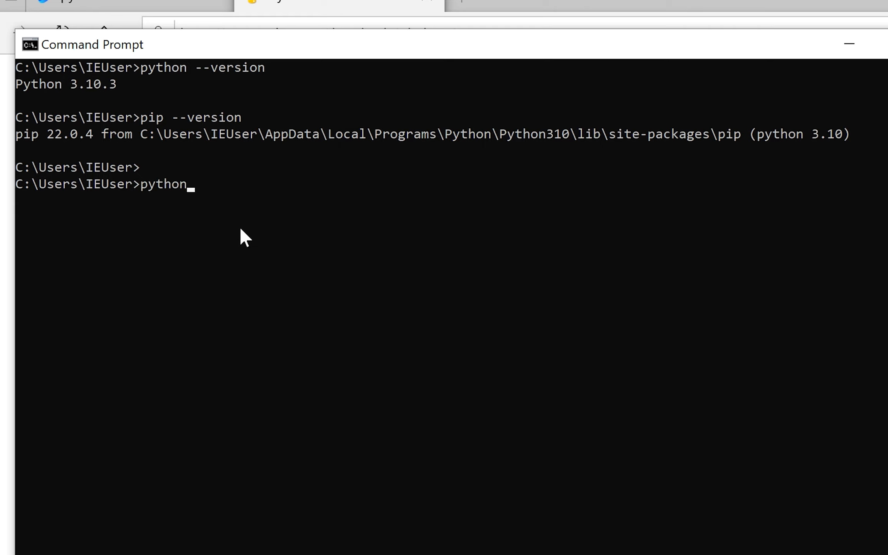